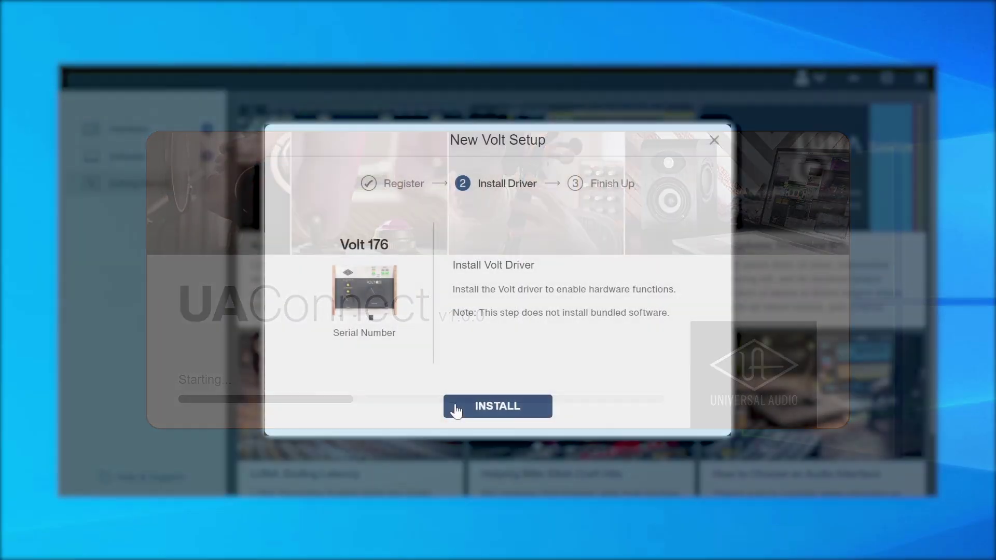
Step: Start the Volt 176 driver install in UA Connect, then launch FL Studio 20 from Applications
left_click(456, 410)
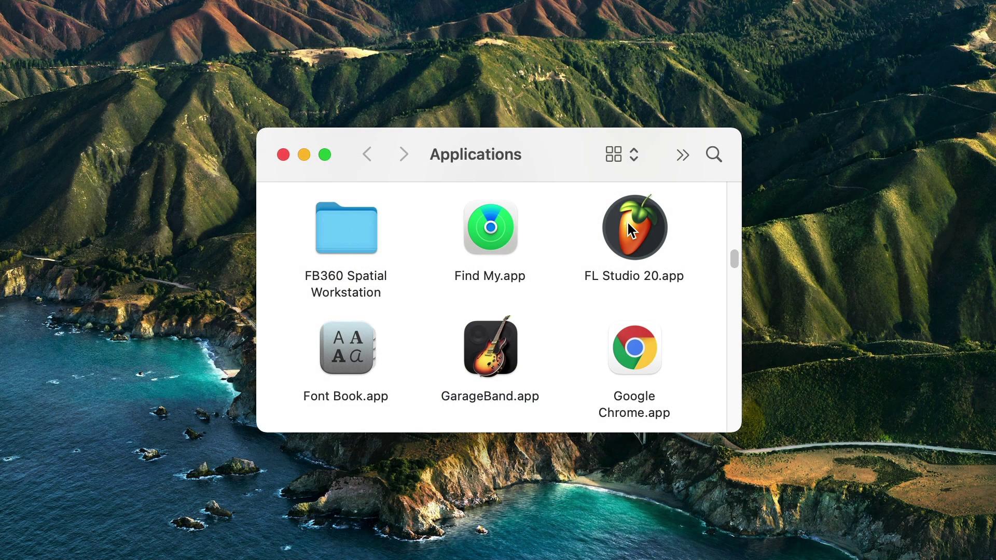
left_click(627, 220)
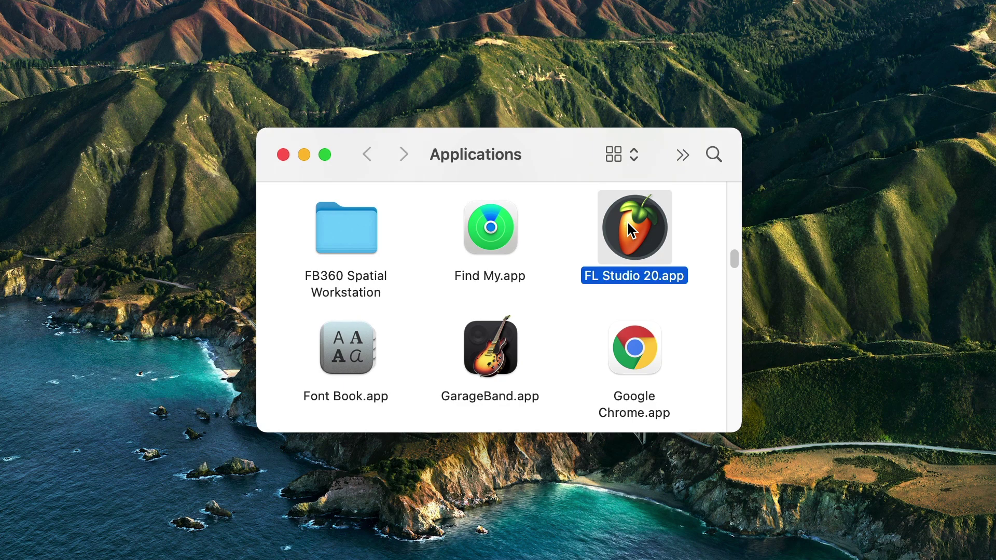
double_click(627, 220)
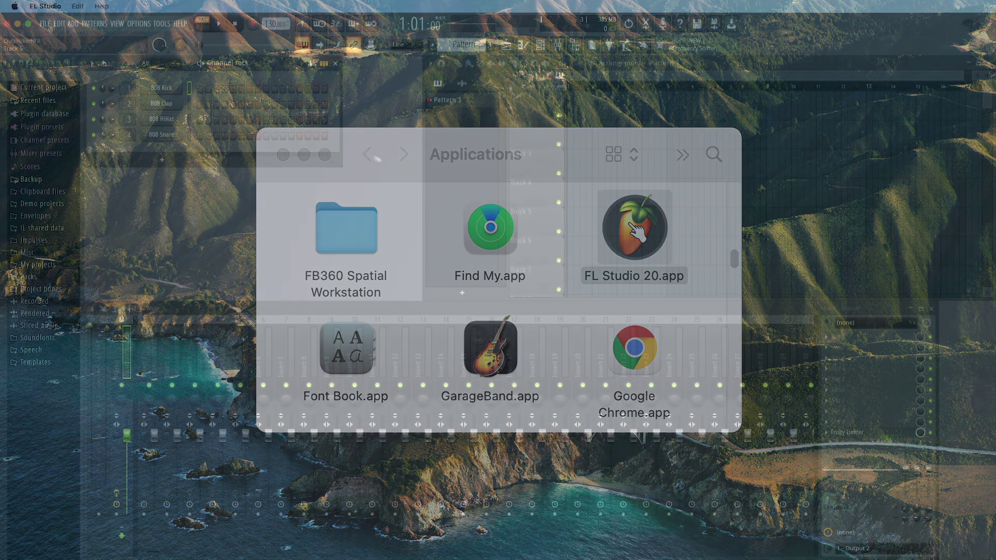
Step: Make Volt 2 the audio device in FL Studio's Audio settings
left_click(140, 23)
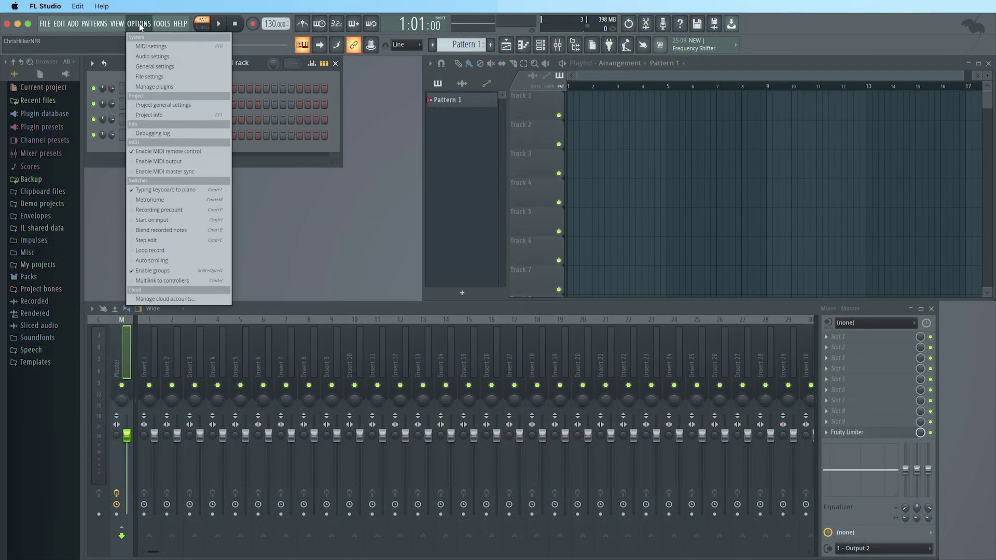
left_click(142, 56)
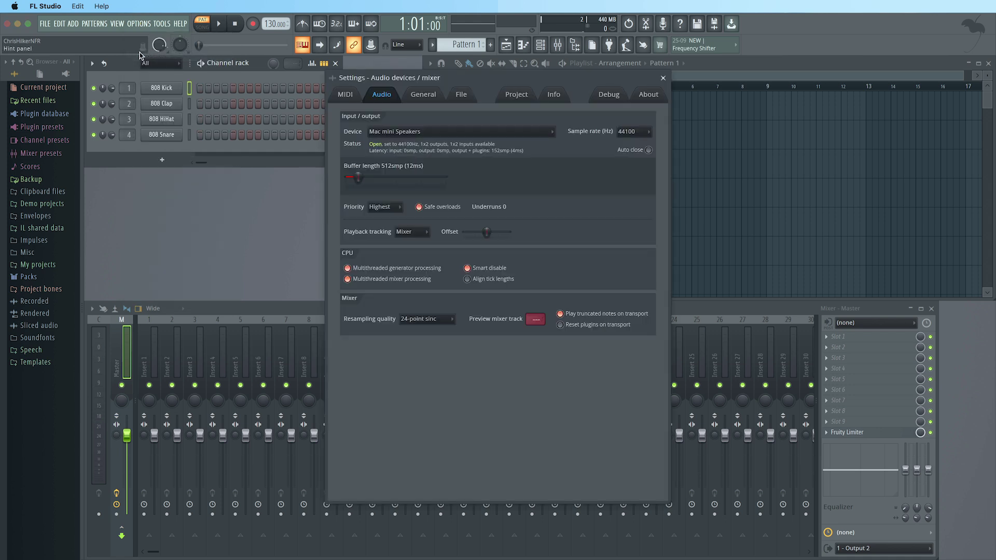
left_click(384, 137)
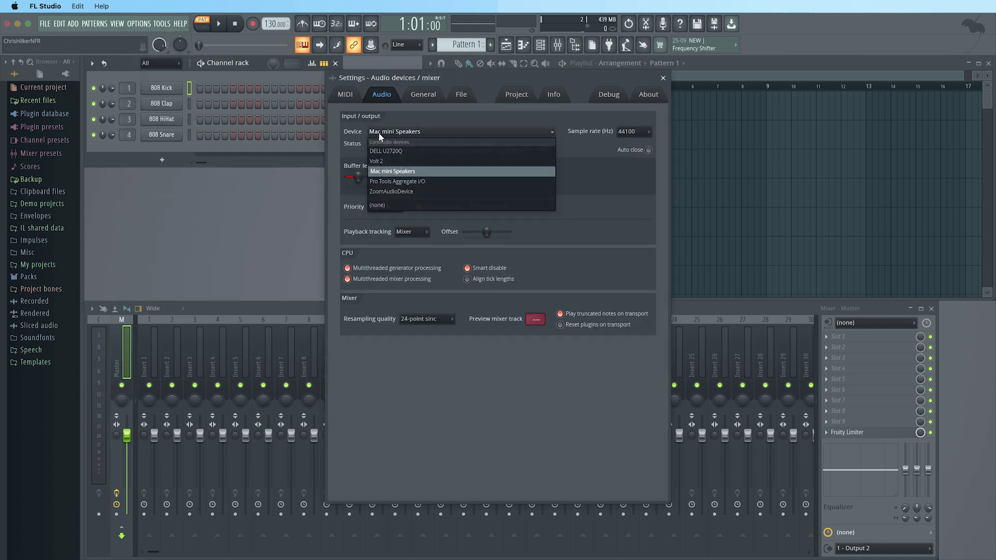
left_click(383, 161)
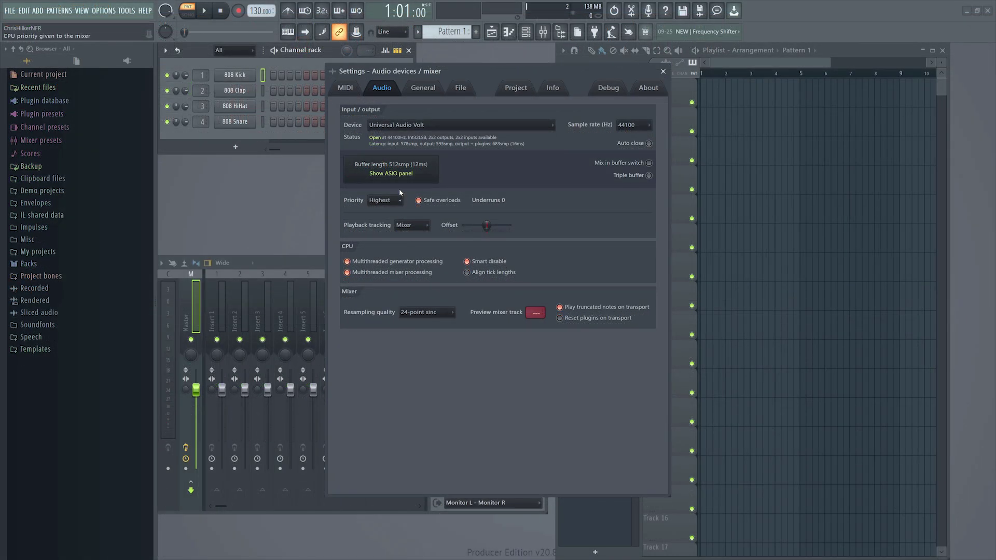
Step: Raise the Volt buffer length to 808 samples (19 ms) and leave the Settings window
left_click(401, 175)
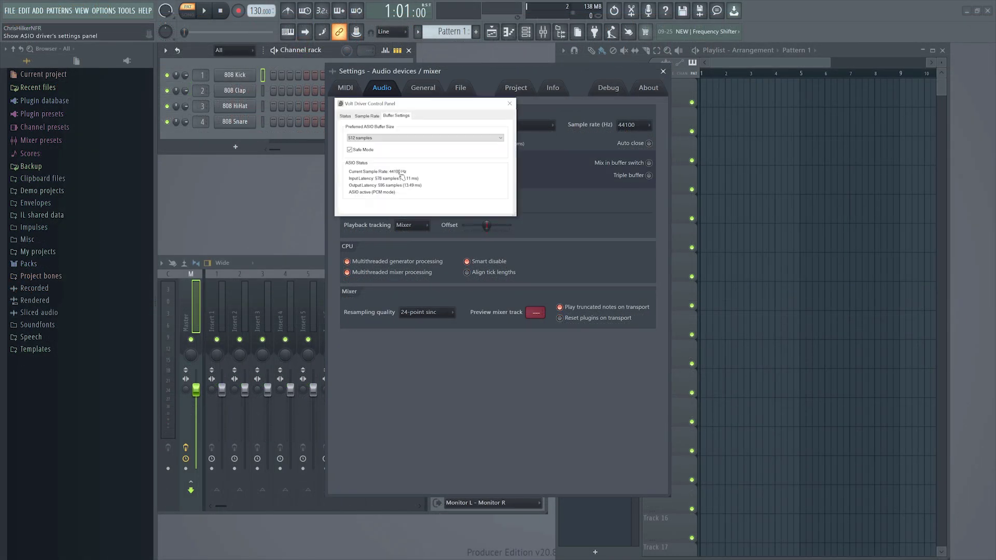
left_click(411, 139)
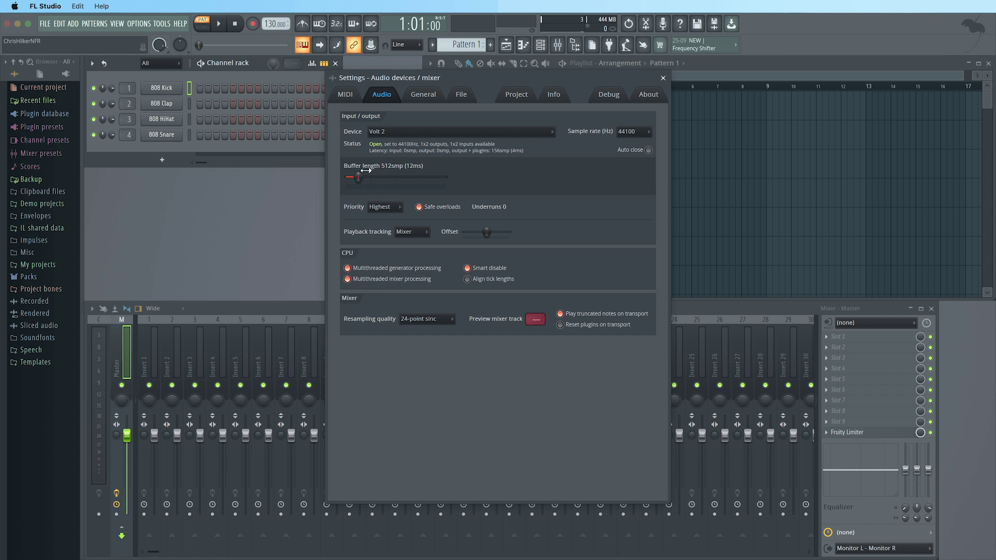
left_click_drag(358, 178, 366, 178)
left_click(663, 79)
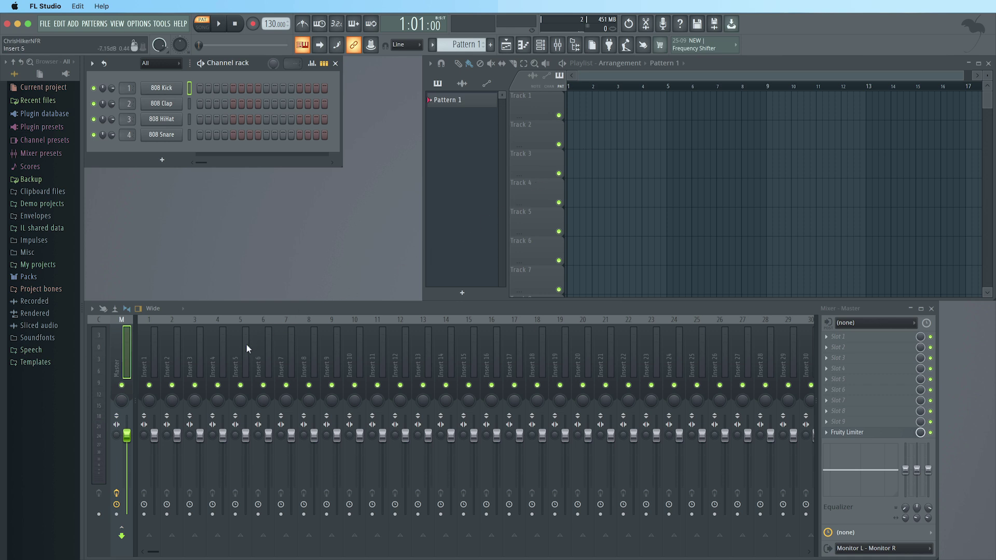
Step: Set mixer Insert 5's audio input to Volt Input 1 and arm it for disk recording
left_click(238, 365)
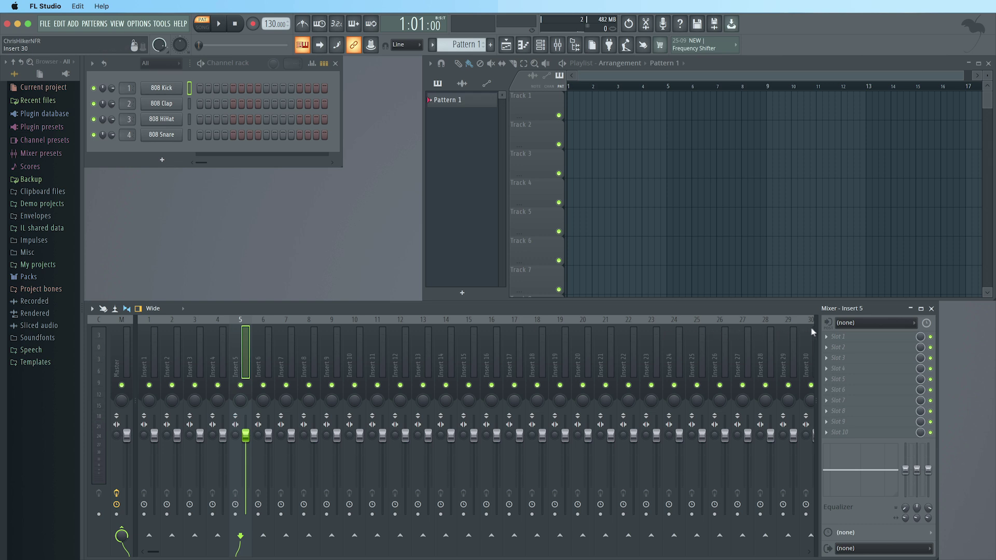
left_click(844, 325)
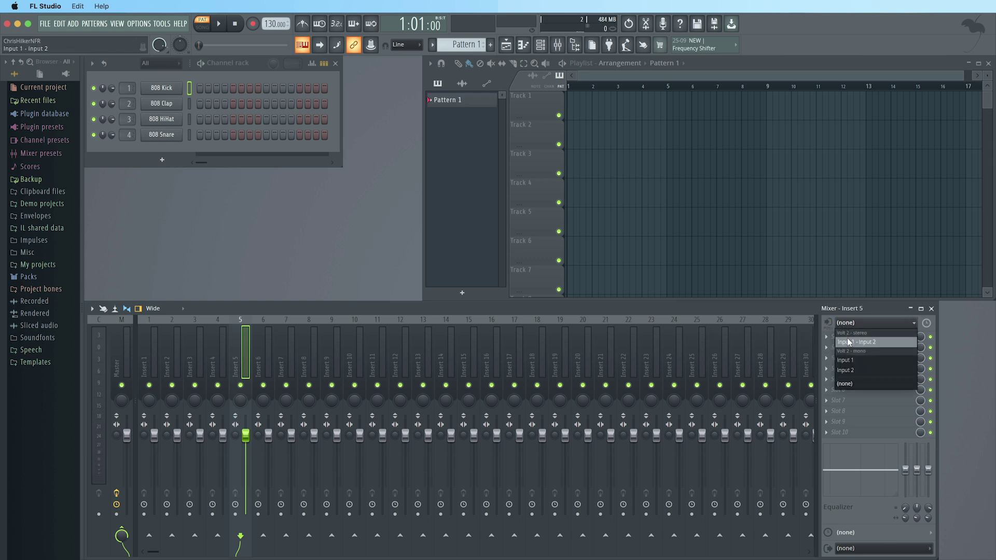
left_click(852, 360)
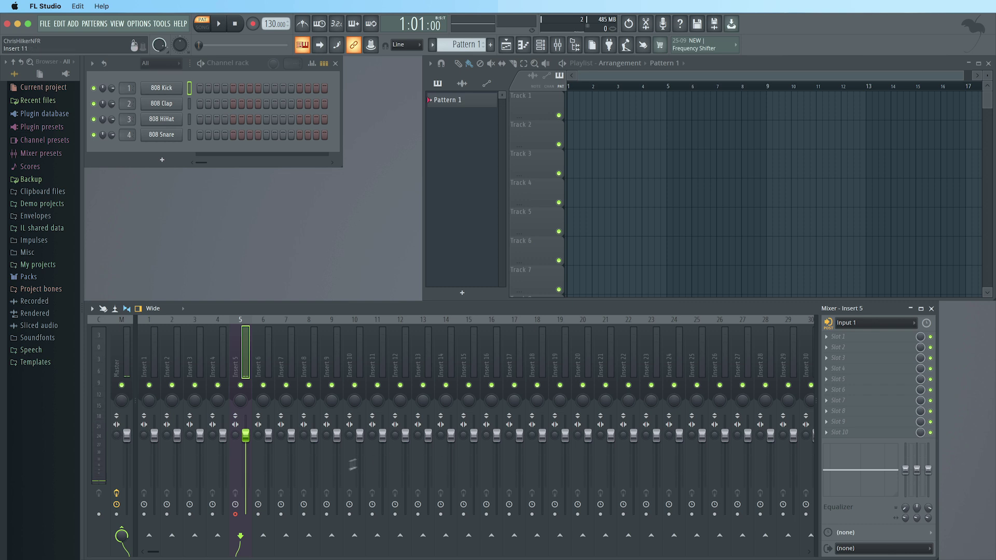
left_click(121, 533)
left_click(235, 514)
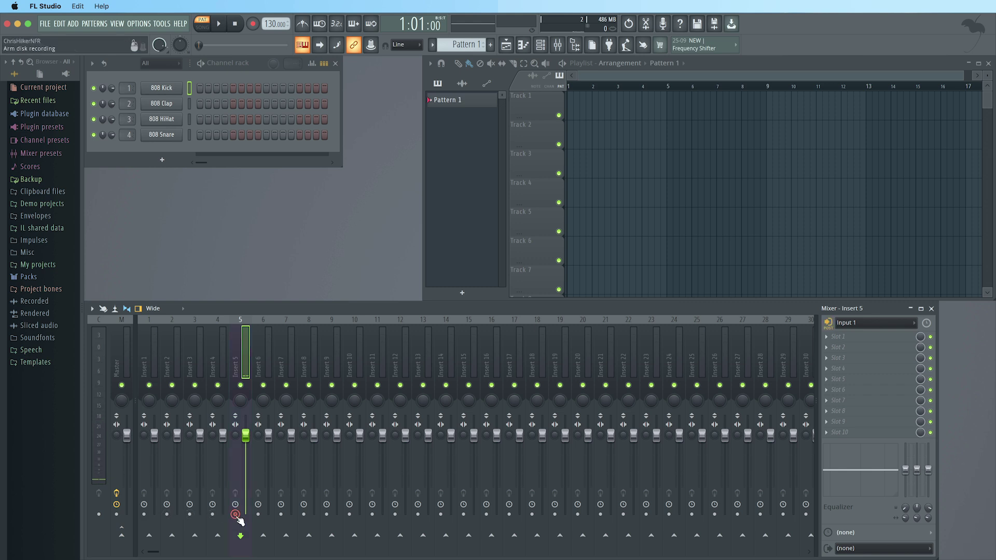